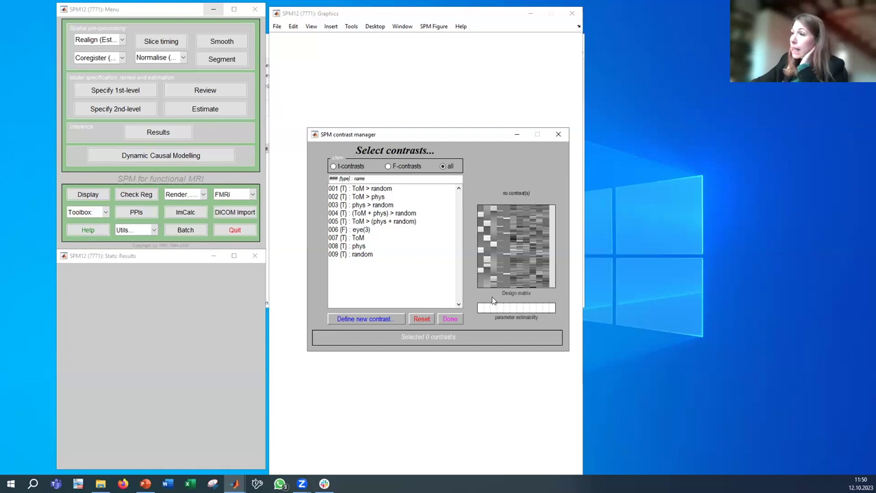
Step: Display the ToM > random contrast results with no masking, FWE correction at p 0.05 and an extent threshold of 0 voxels
click(374, 190)
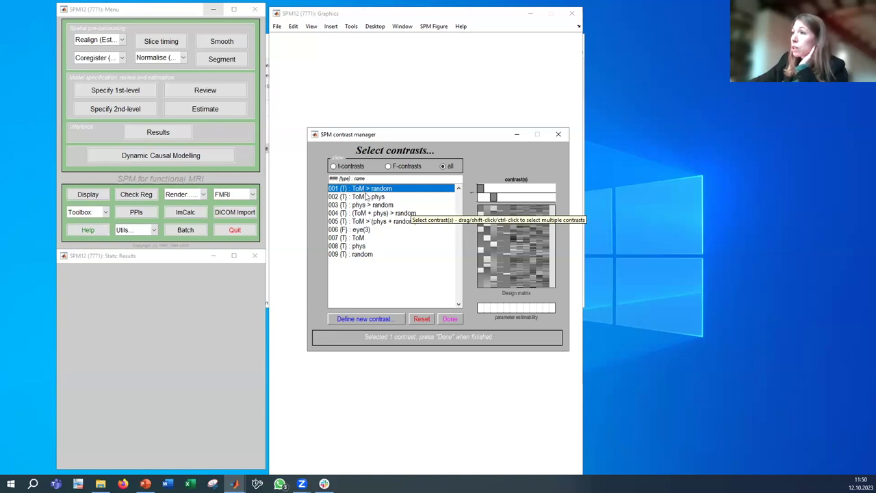
click(453, 322)
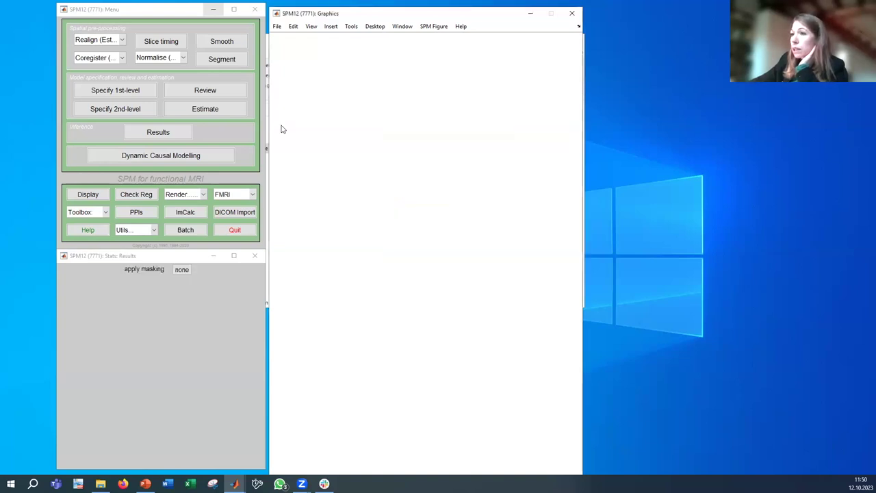
click(184, 271)
click(195, 284)
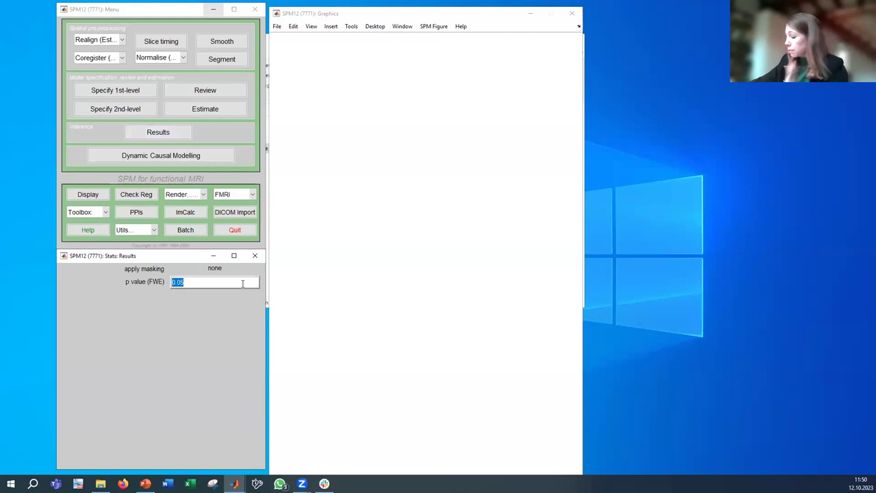
key(Return)
key(Return)
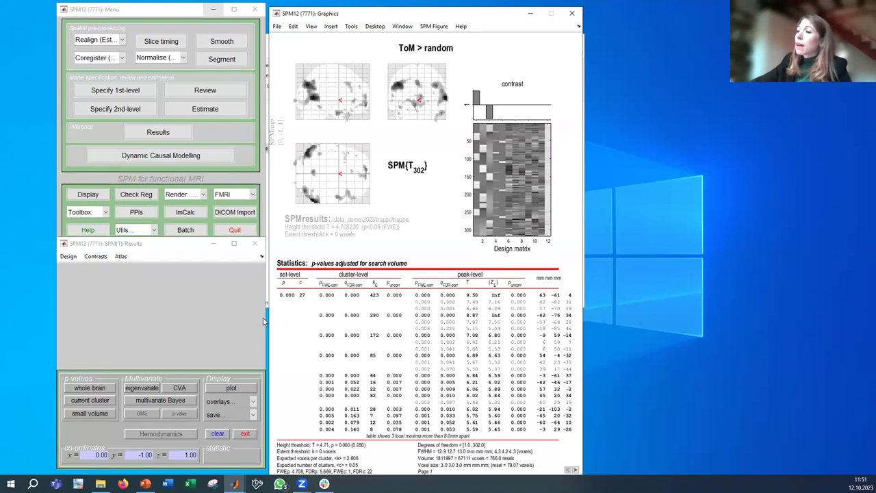
Step: Switch the displayed results to the phys > random contrast
click(95, 256)
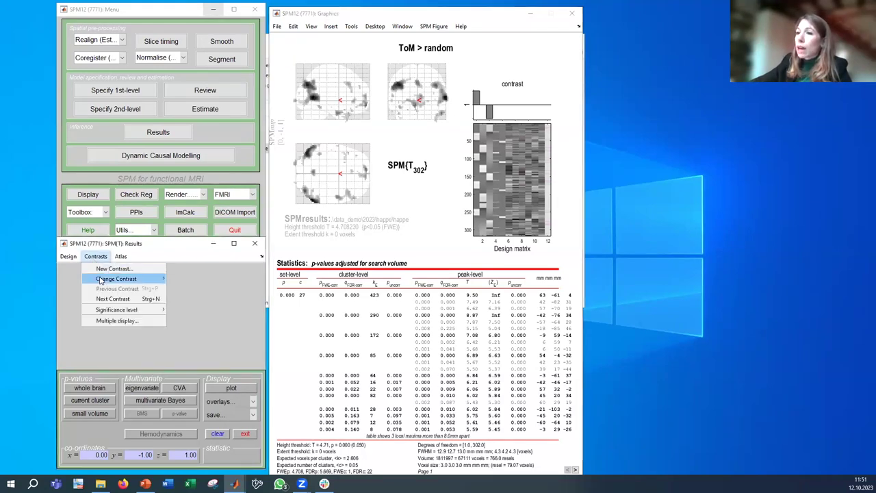
mouse_move(116, 281)
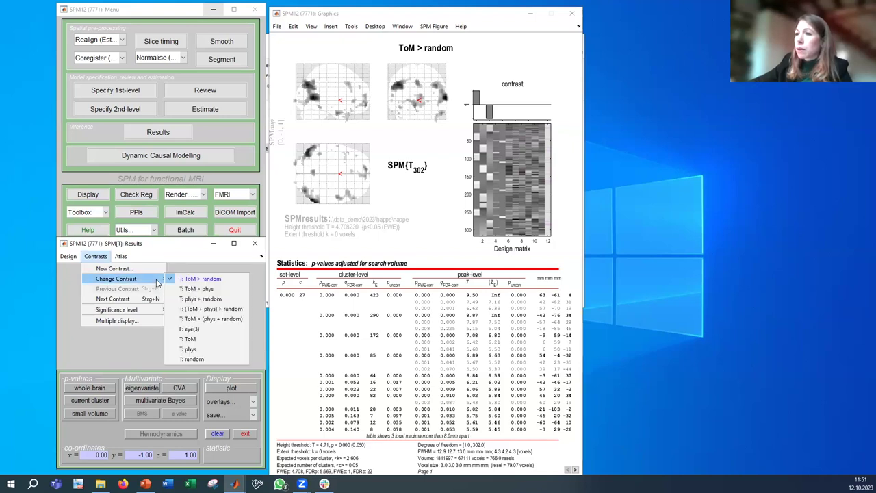
click(199, 298)
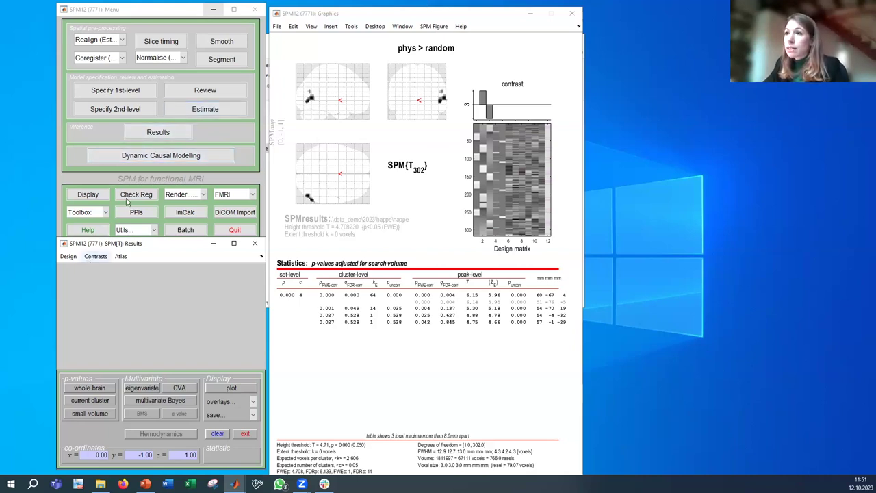
Step: Reload the SPM.mat for results and choose ToM > random together with phys > random as a conjunction
click(158, 132)
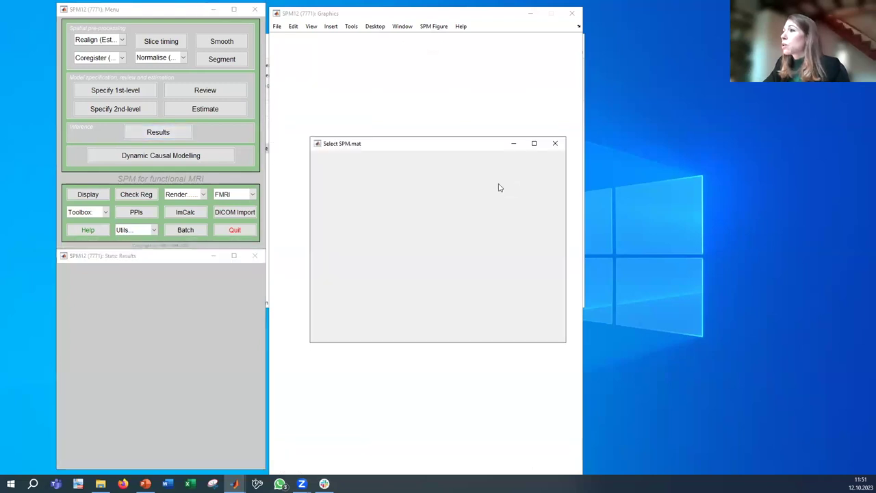
click(446, 197)
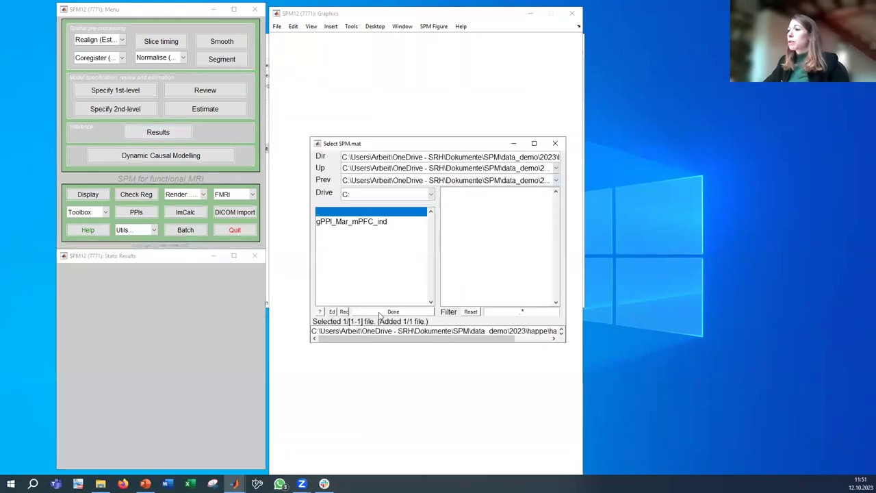
click(392, 312)
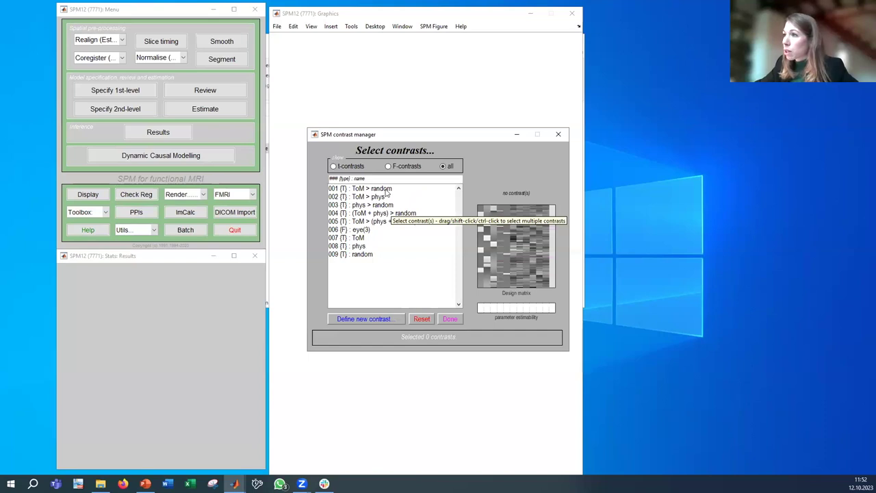
click(386, 188)
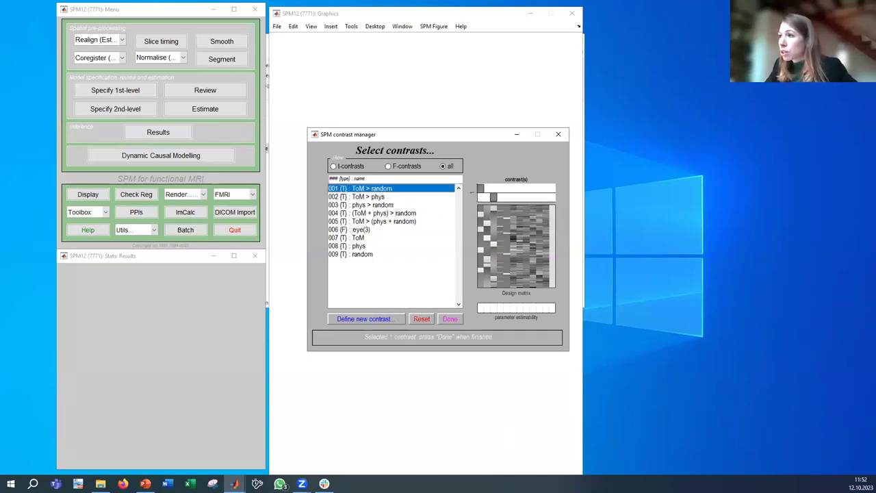
ctrl+click(357, 205)
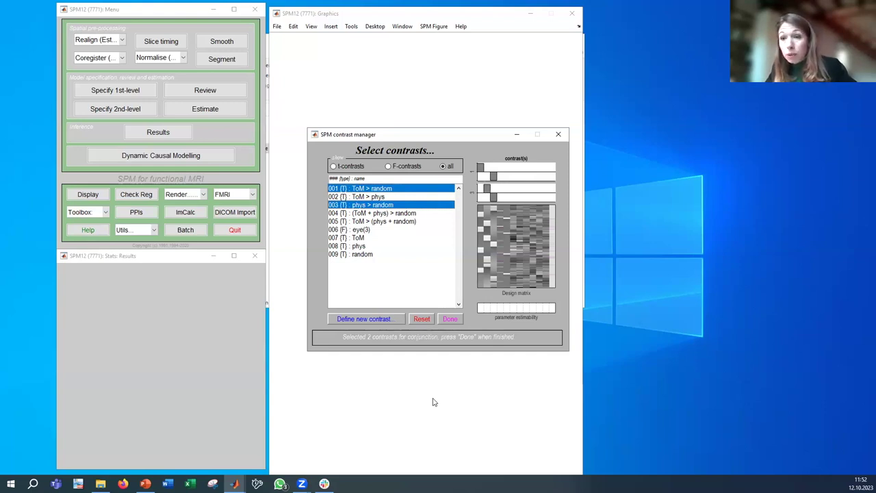
click(449, 319)
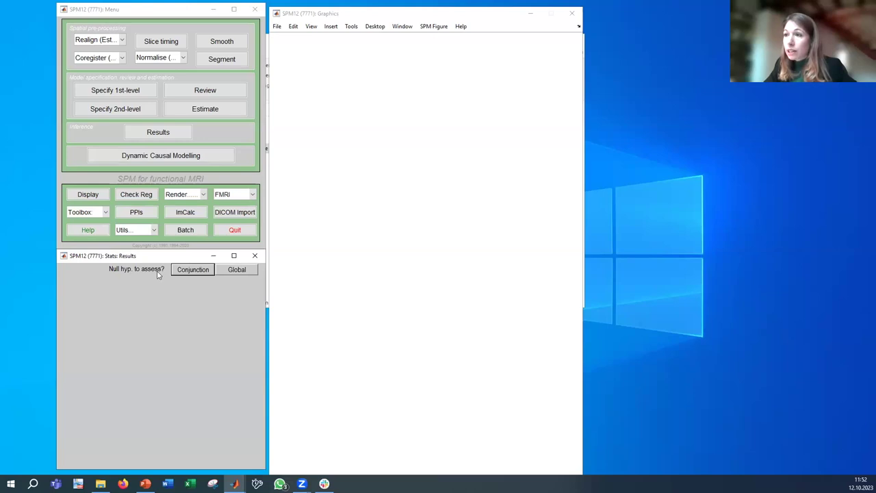
Step: Compute the results with the Conjunction null, no masking, no p value adjustment, threshold 0.001 and extent threshold 0 voxels
click(194, 270)
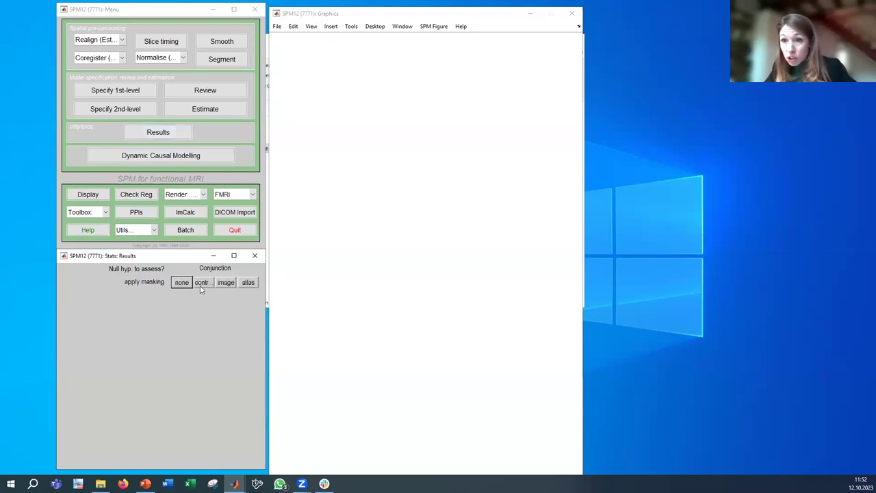
click(182, 284)
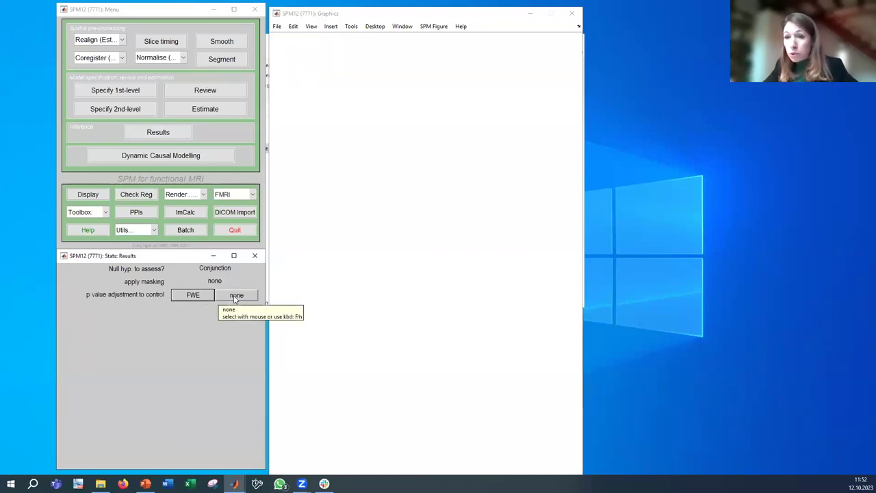
click(230, 299)
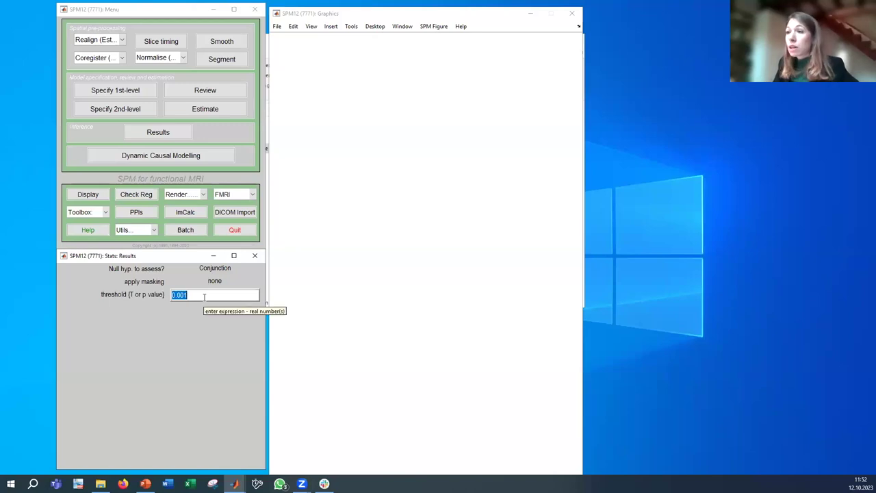
key(Return)
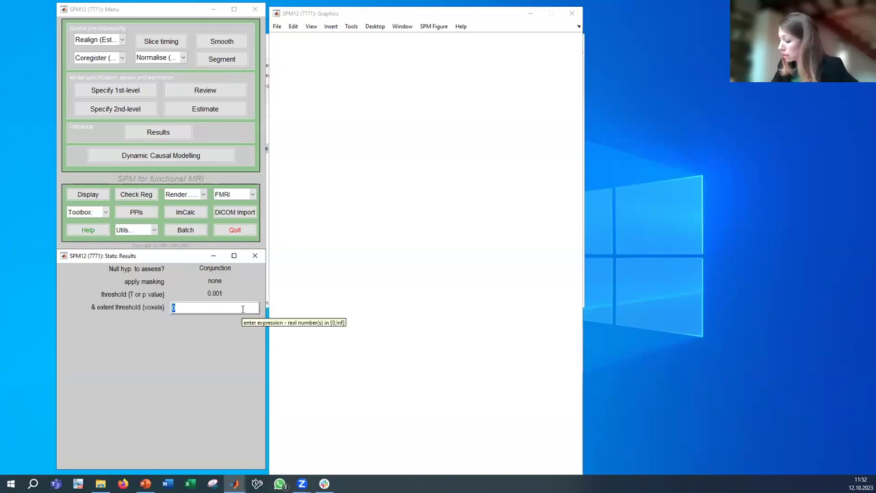
key(Return)
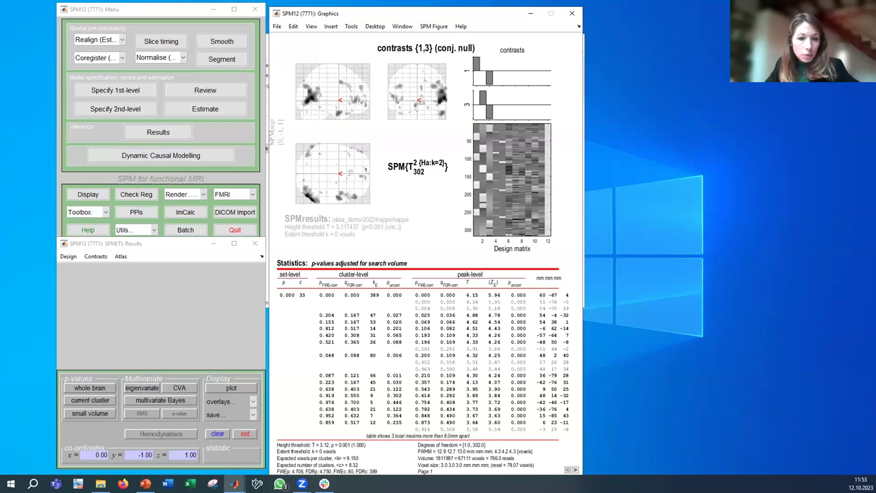
key(alt+Tab)
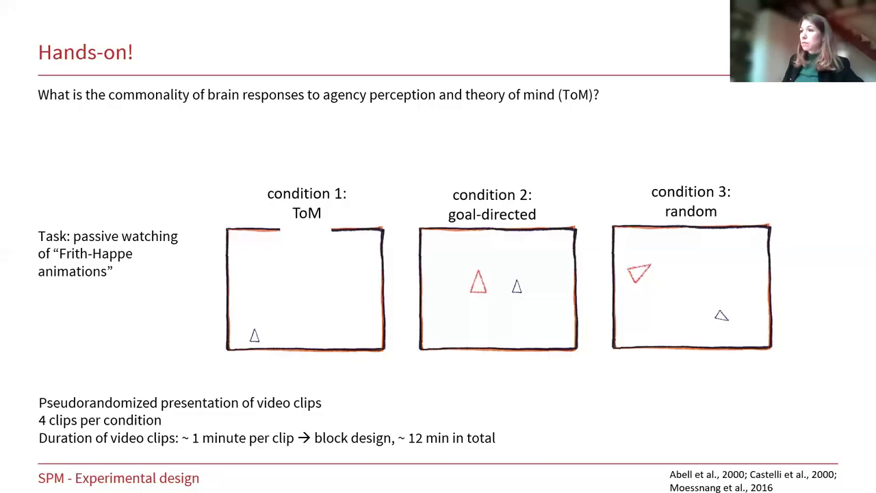
key(Right)
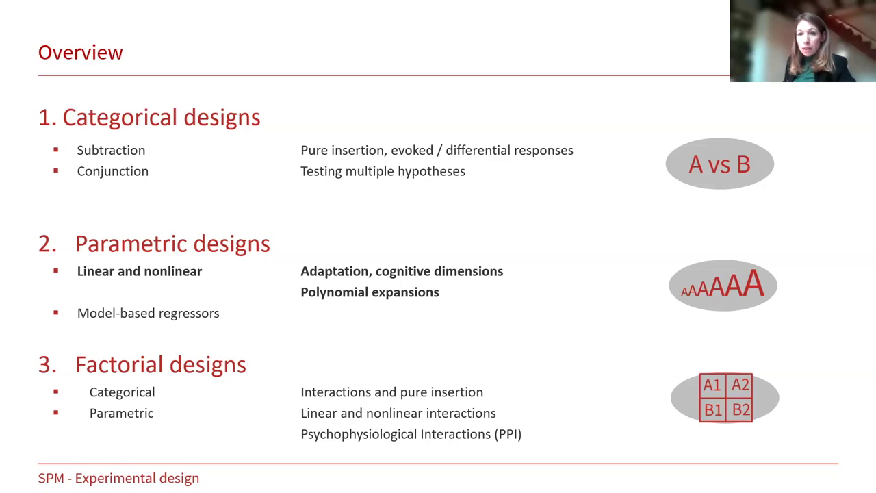
key(Right)
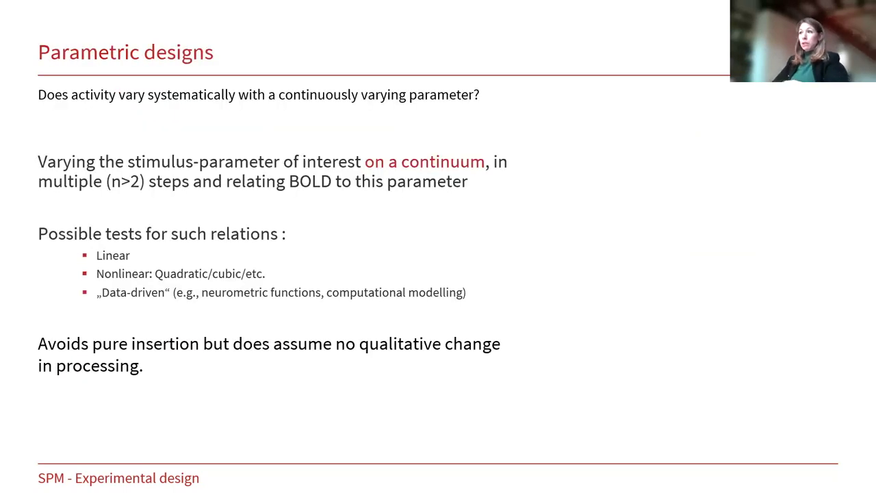
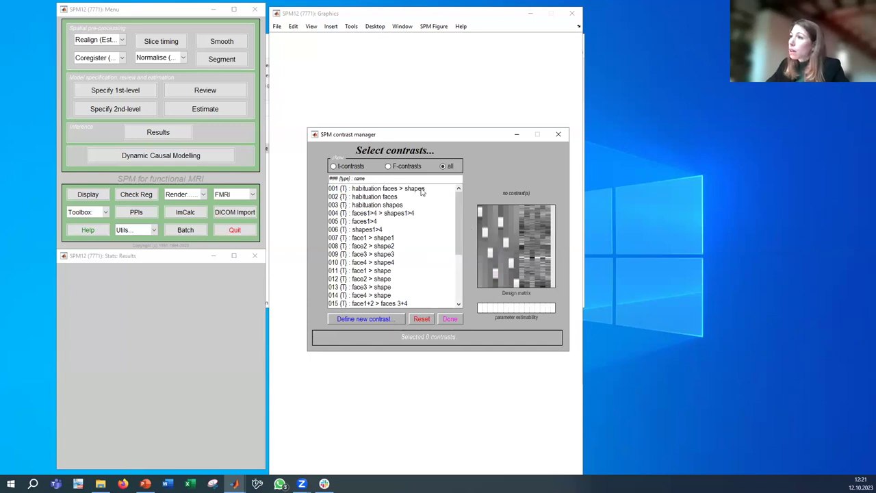
Step: Display the habituation faces > shapes contrast with no masking, no p value adjustment, threshold 0.001 and extent threshold 0 voxels
key(Down)
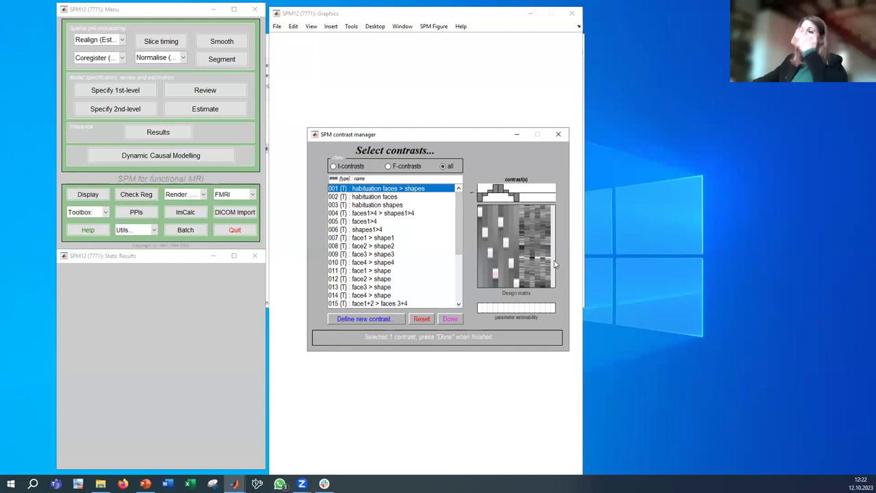
click(448, 319)
key(Return)
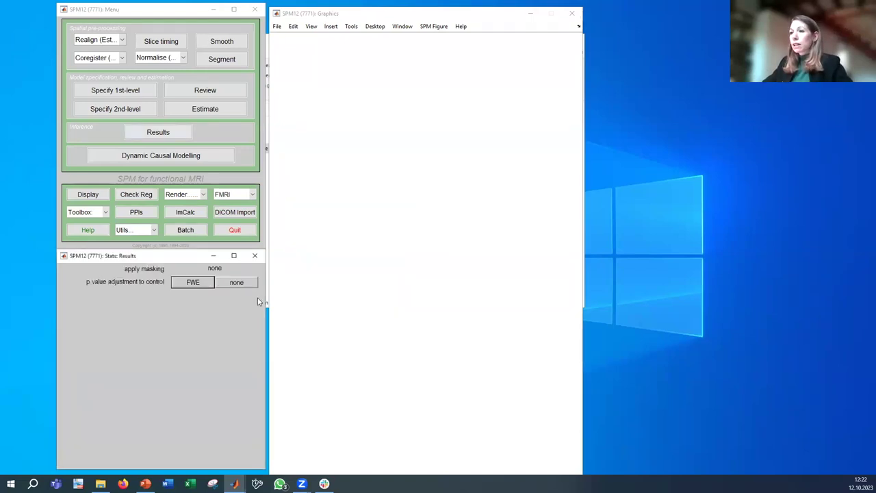
click(229, 282)
key(Return)
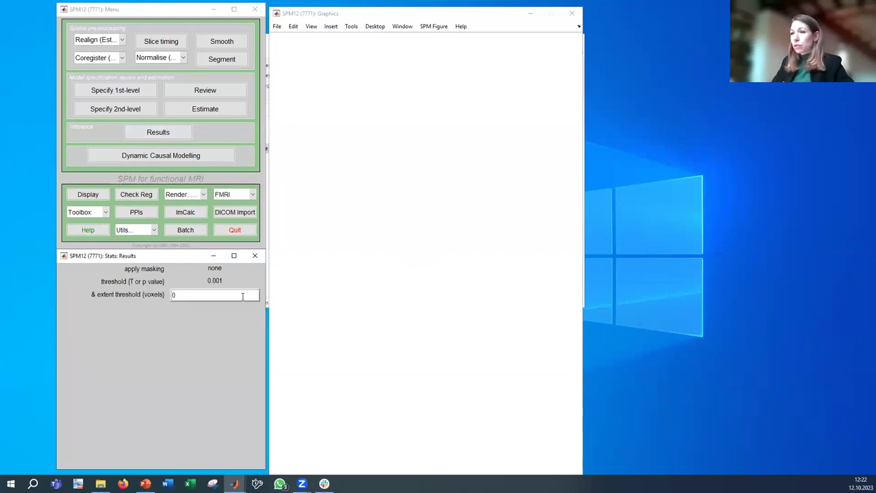
key(Return)
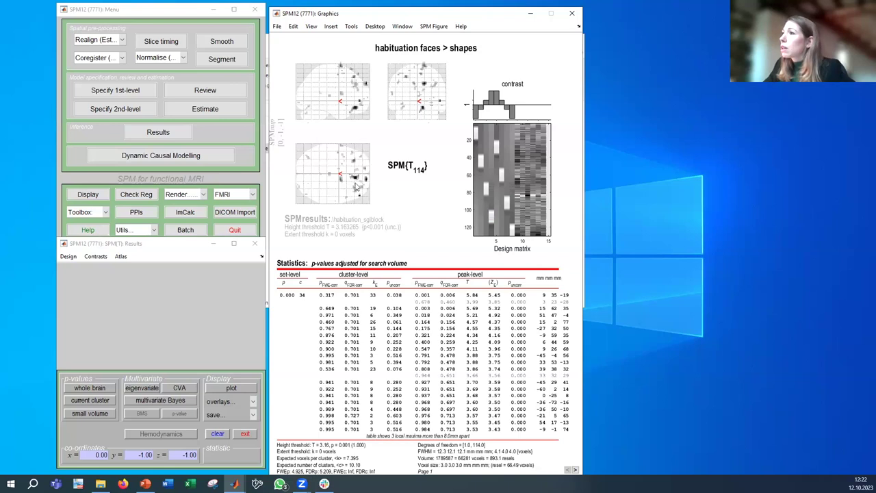
click(96, 256)
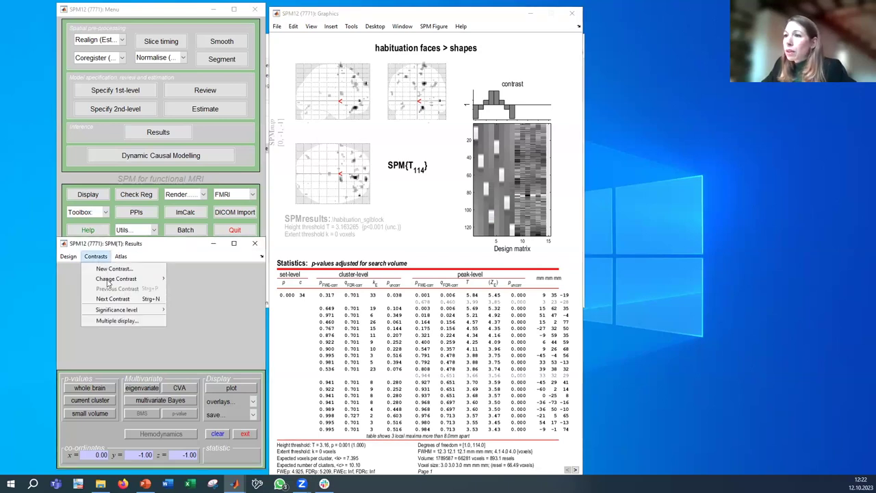
mouse_move(110, 281)
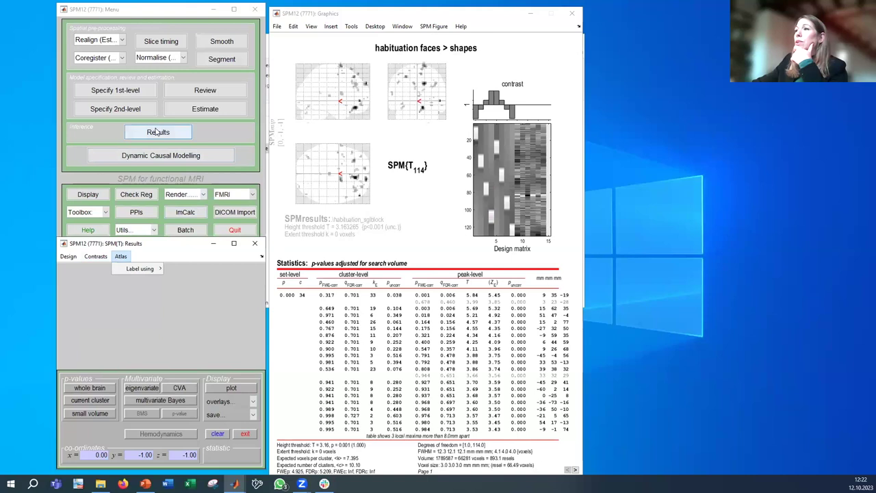
Step: Reload the habituation model's SPM.mat for results to reach its contrast list
click(158, 131)
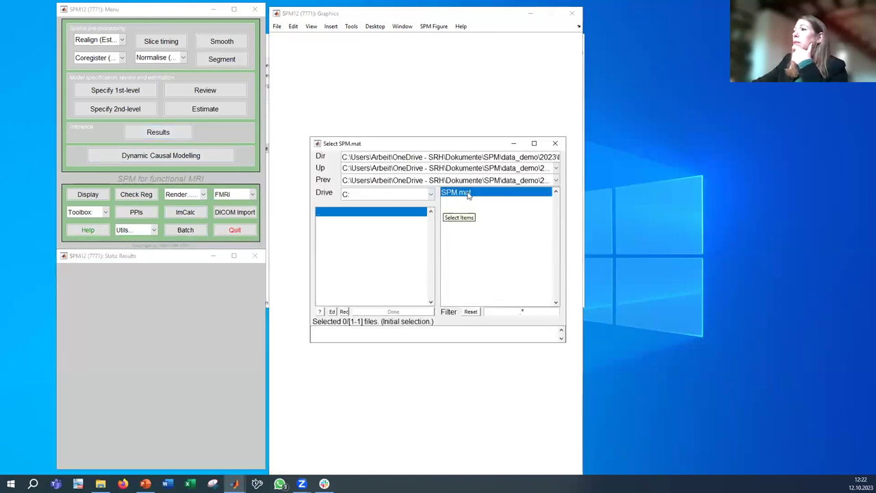
click(468, 194)
click(413, 314)
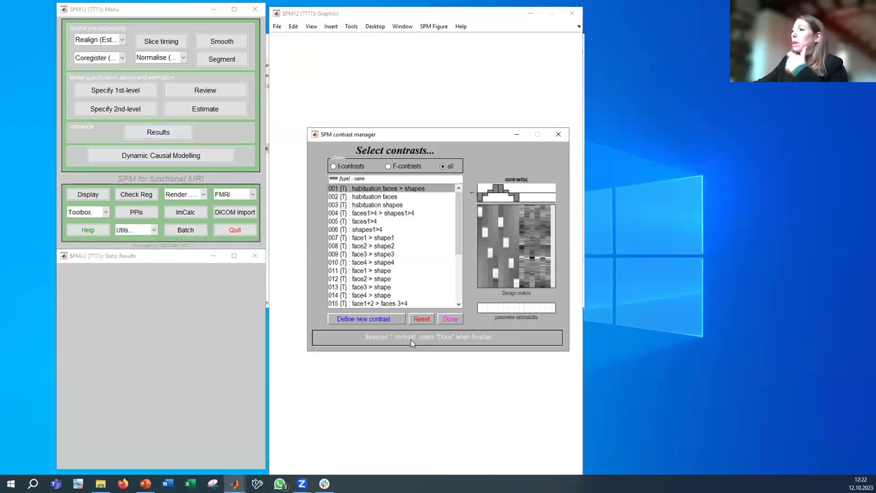
Step: Start defining a new t-contrast named "habituation shapes > faces"
click(362, 319)
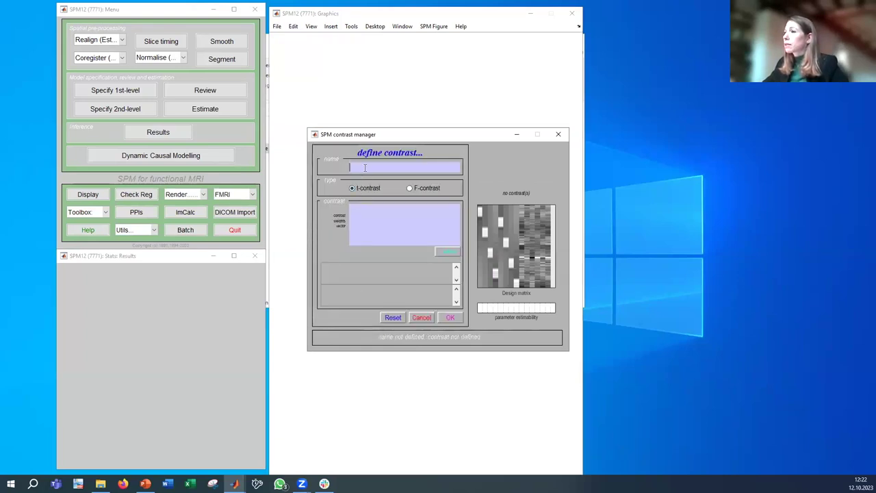
text(habit)
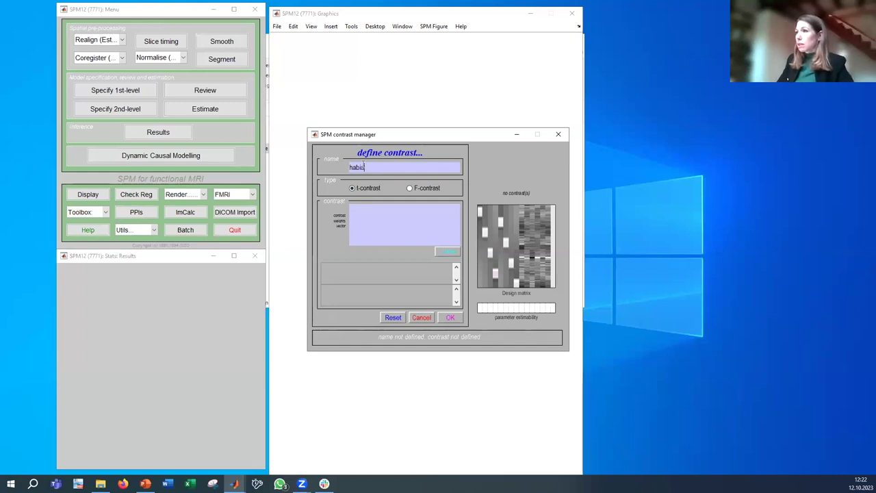
text(uation shapes > faces)
Step: Set the contrast weights to 3 1 -1 -3 -3 -1 1 3 and create the "habituation shapes > faces" t-contrast
click(369, 220)
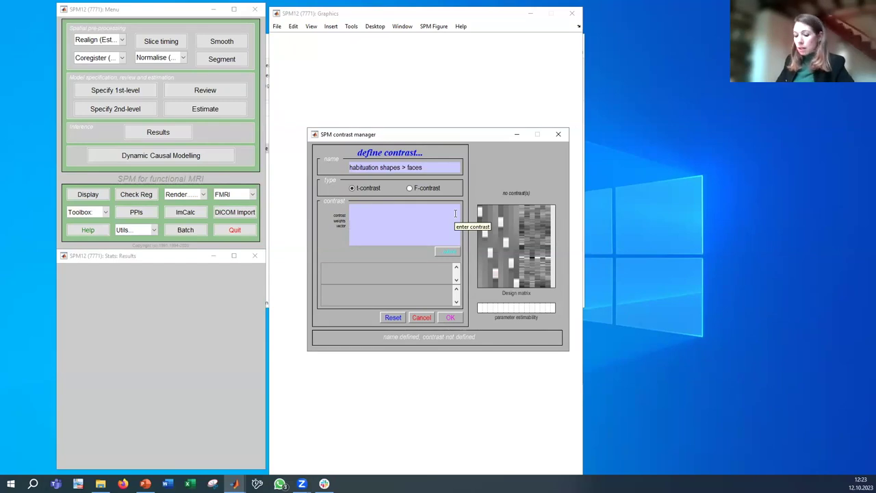
text(0)
text( 1)
text( -)
text(1 )
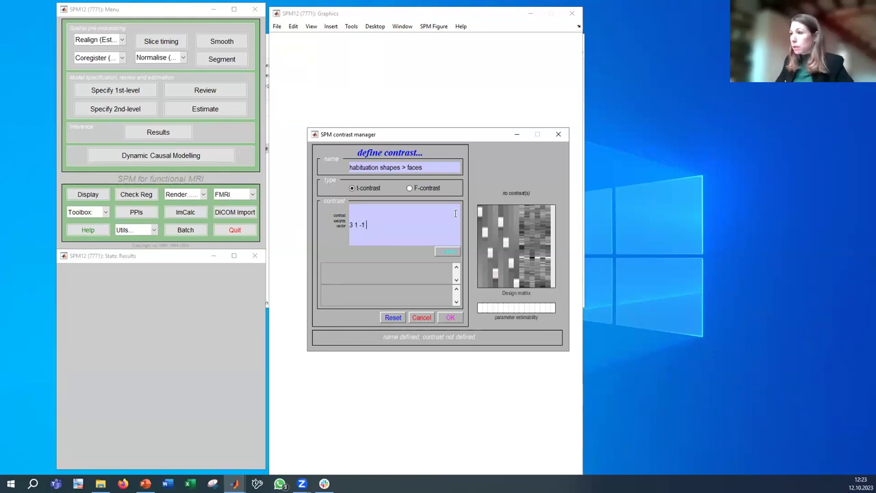
text(-3)
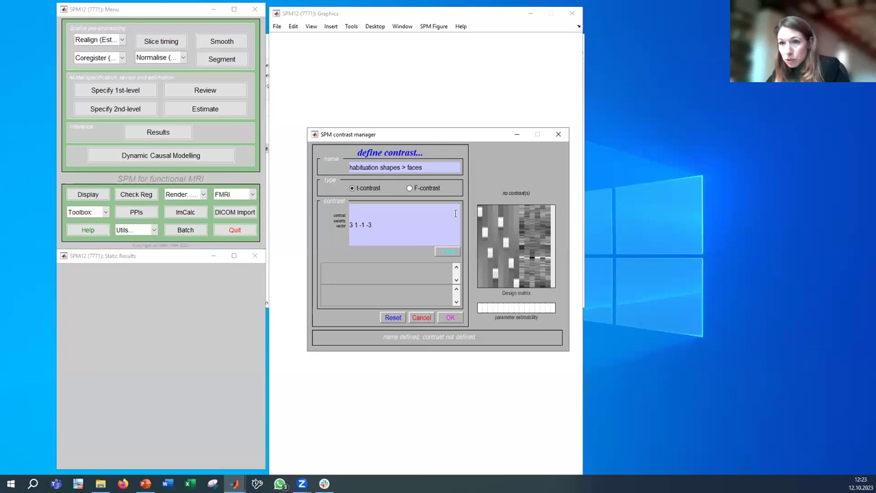
text(-3)
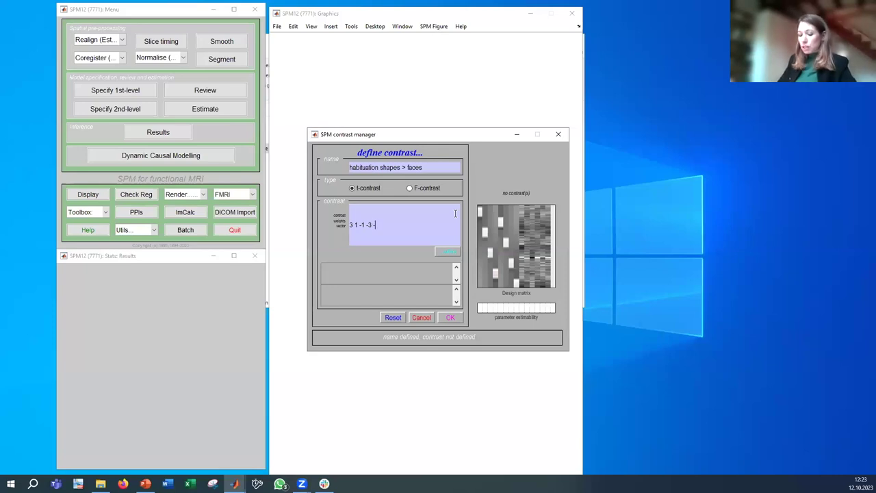
text( -1 )
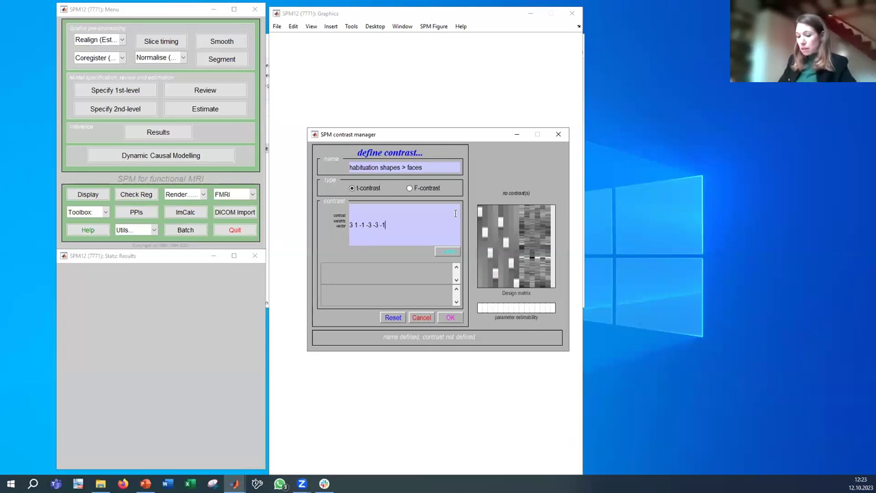
text(1 3)
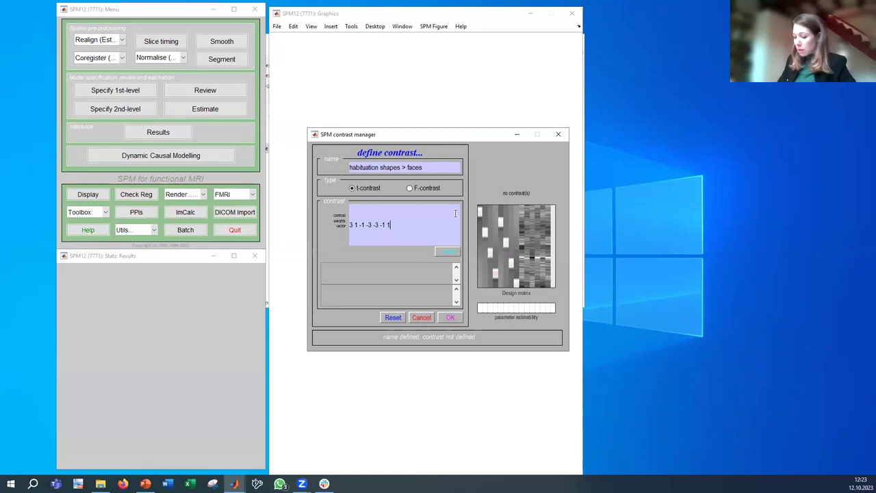
click(449, 253)
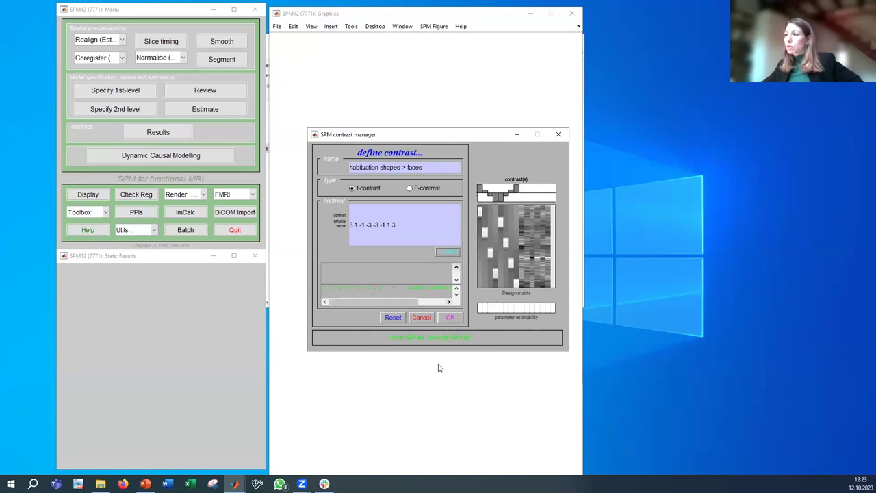
click(448, 318)
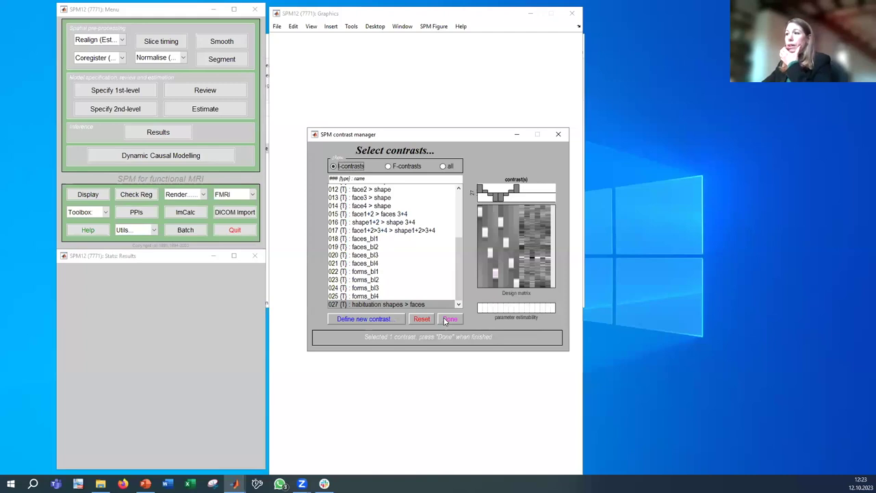
Step: Display the habituation shapes > faces contrast with no masking, no p value adjustment, threshold 0.001 and extent threshold 0 voxels
click(448, 319)
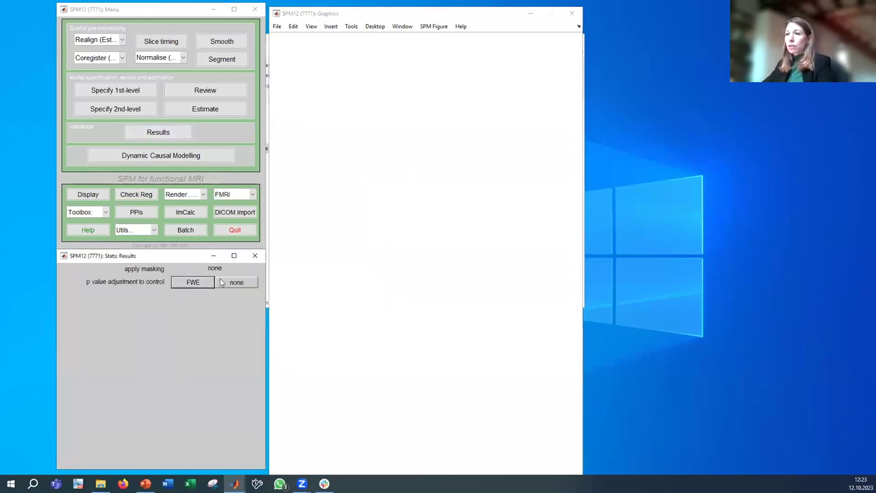
click(229, 284)
key(Return)
key(Return)
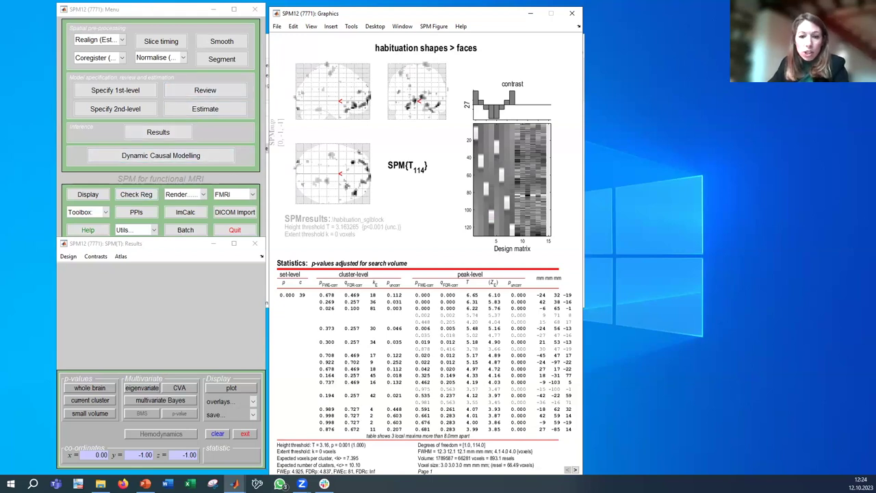
Step: Switch to the PowerPoint presentation
key(alt+Tab)
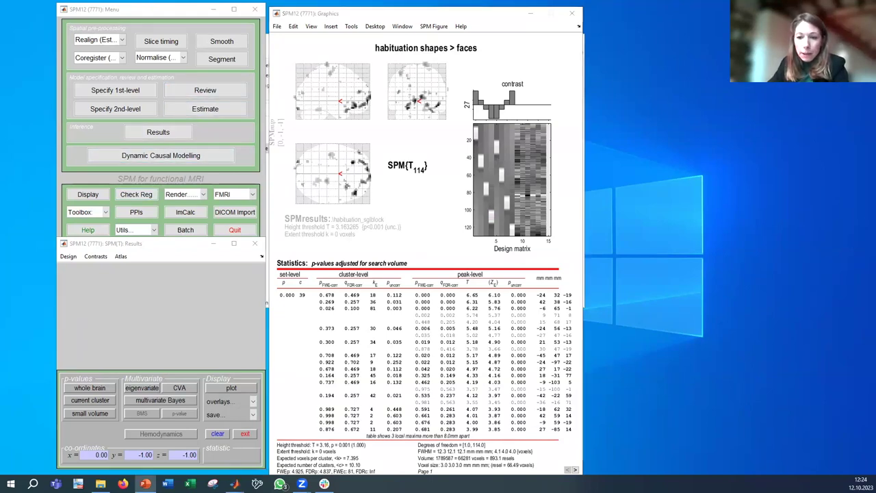